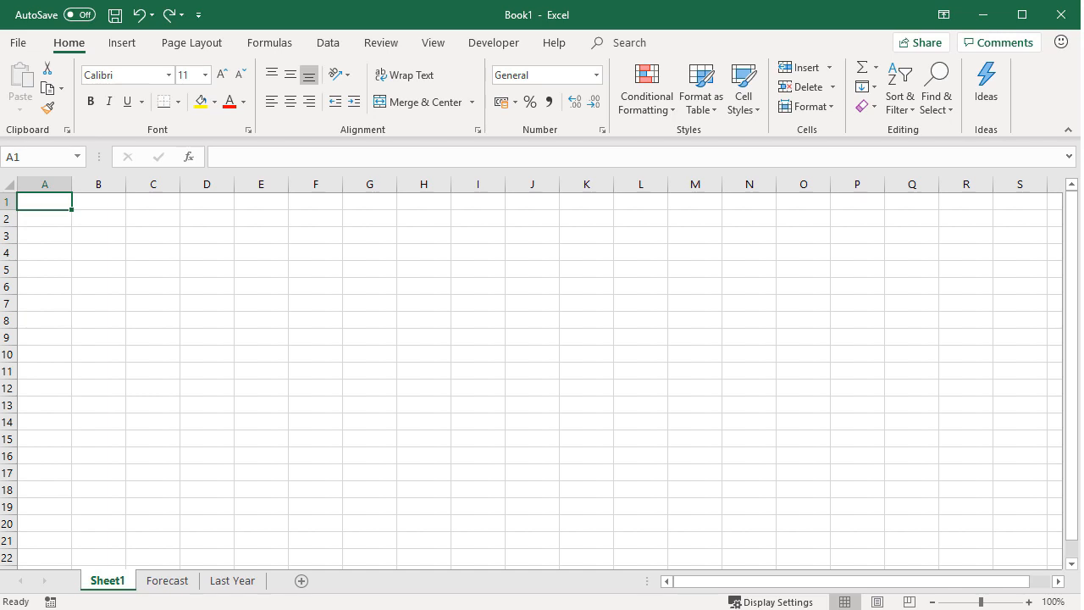
# Enter January in cell A1 and fill the month series across row 1 to I1.
pyautogui.write('Janu')
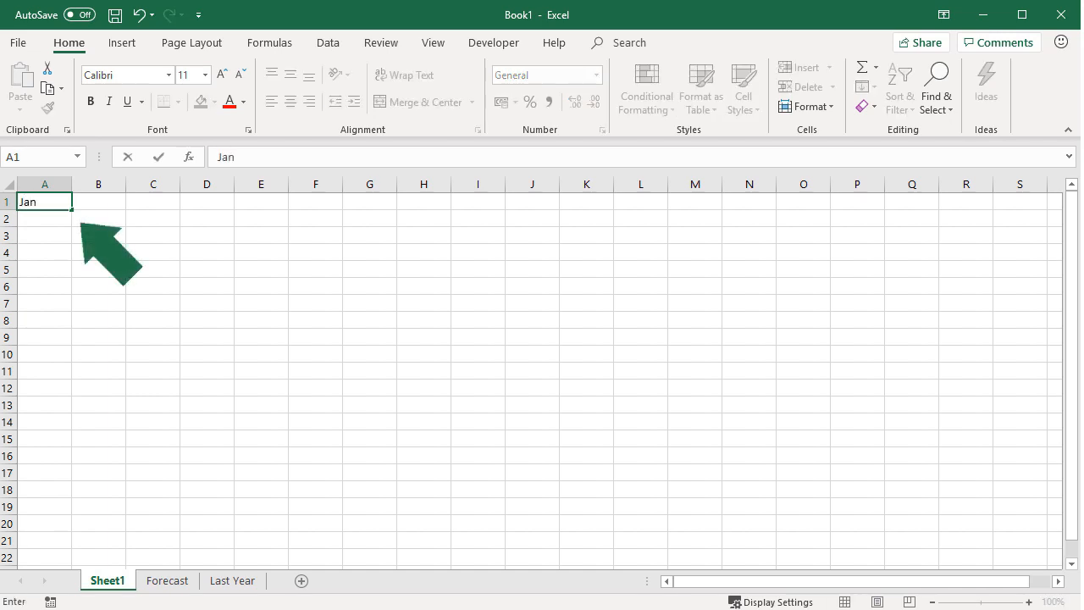
pyautogui.write('ary')
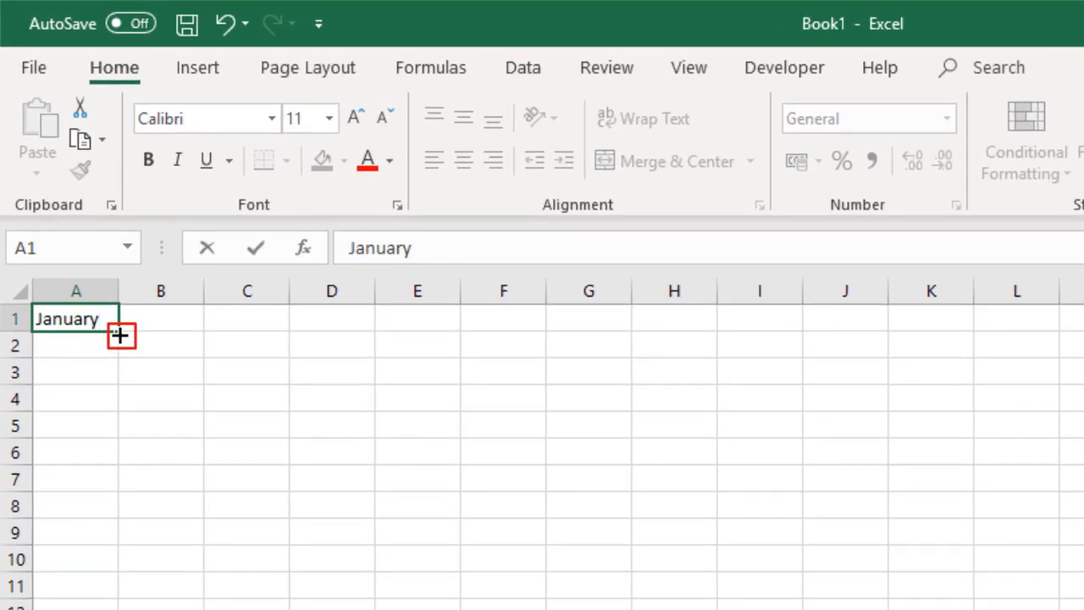
pyautogui.click(119, 335)
pyautogui.moveTo(120, 335); pyautogui.dragTo(792, 355)
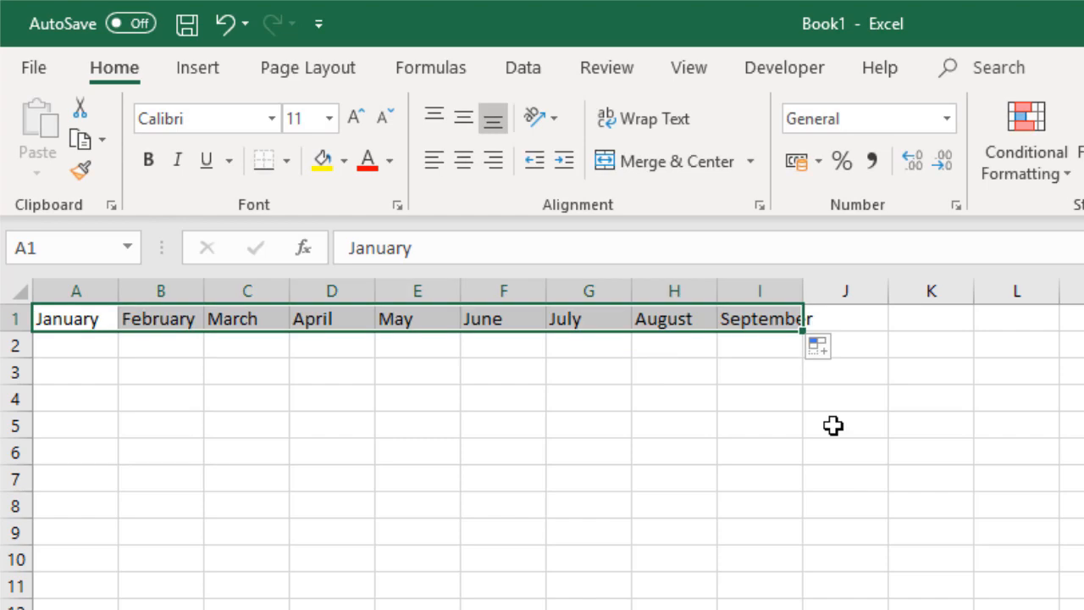
# Undo the month fill across row 1 and the January entry in A1.
pyautogui.hotkey('ctrl', 'z')
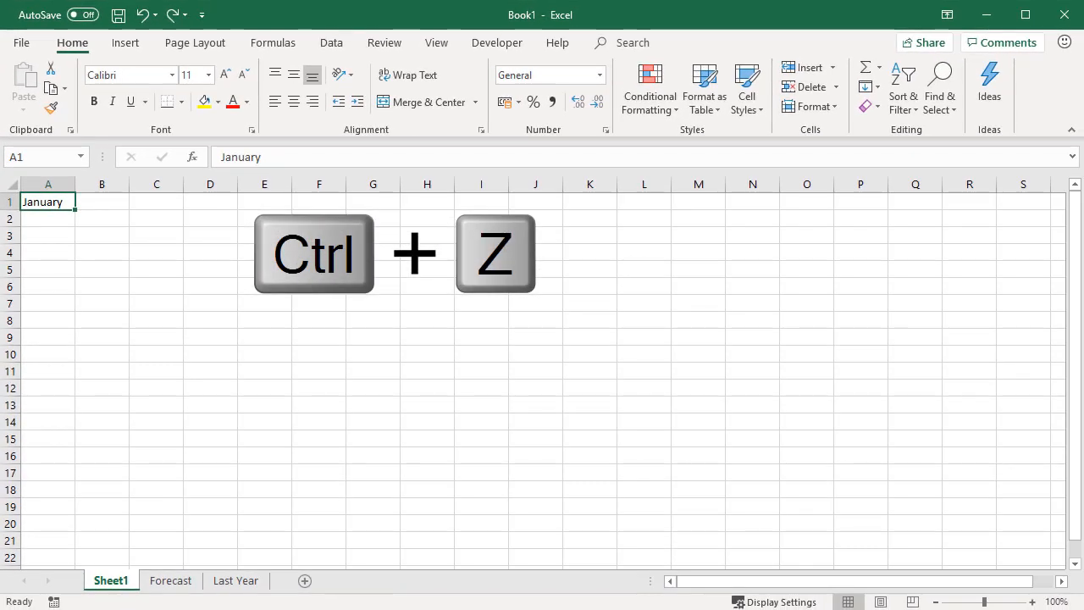
pyautogui.hotkey('ctrl', 'z')
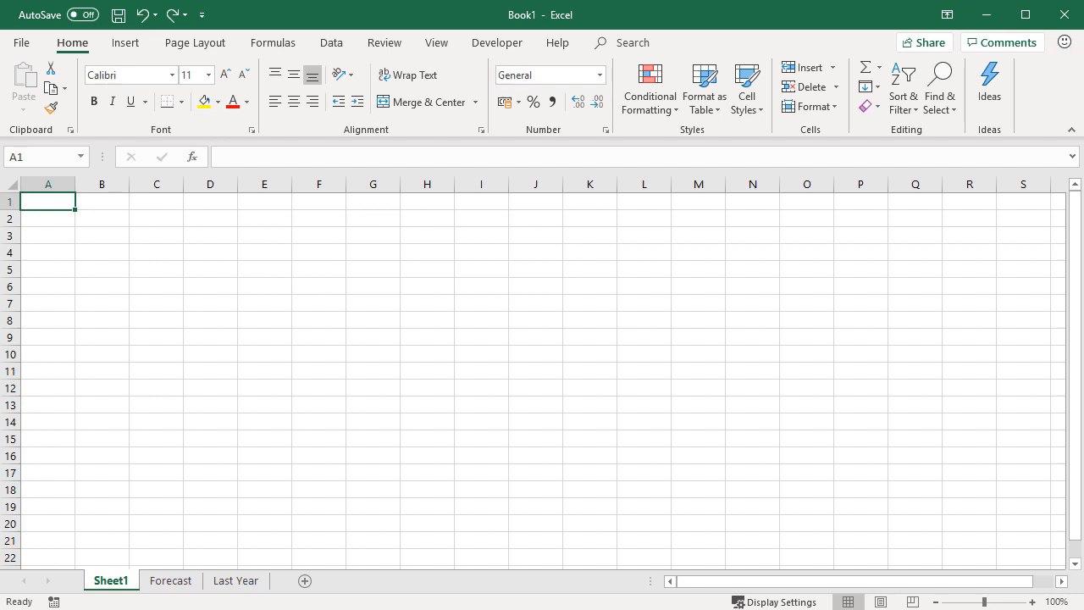
# Enter Jan in cell A1 and fill it down to A16 with the Copy Cells fill option.
pyautogui.write('Jan')
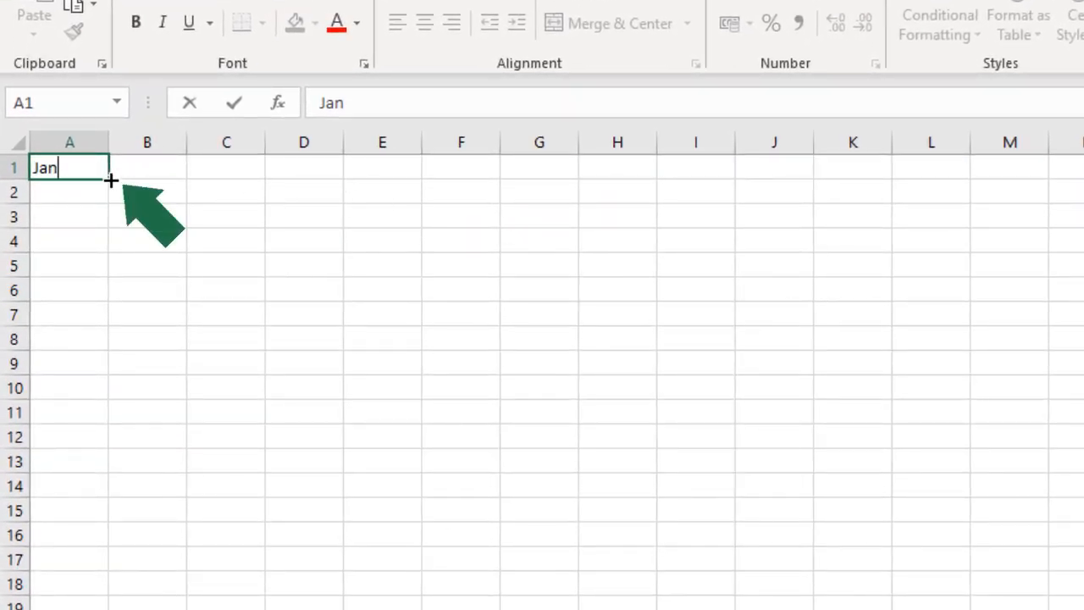
pyautogui.moveTo(114, 179); pyautogui.dragTo(43, 539)
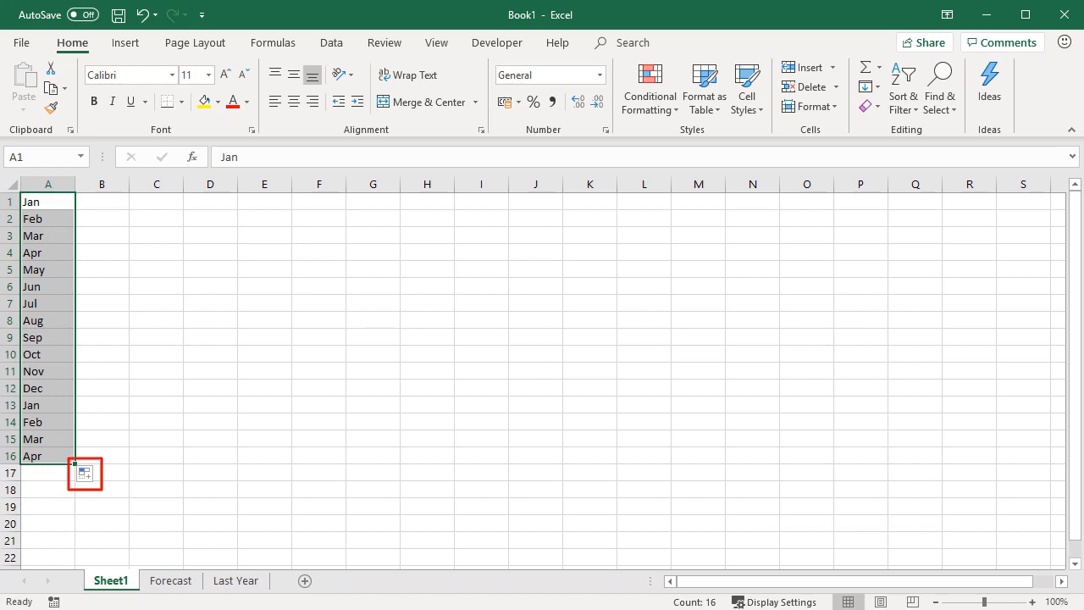
pyautogui.click(90, 474)
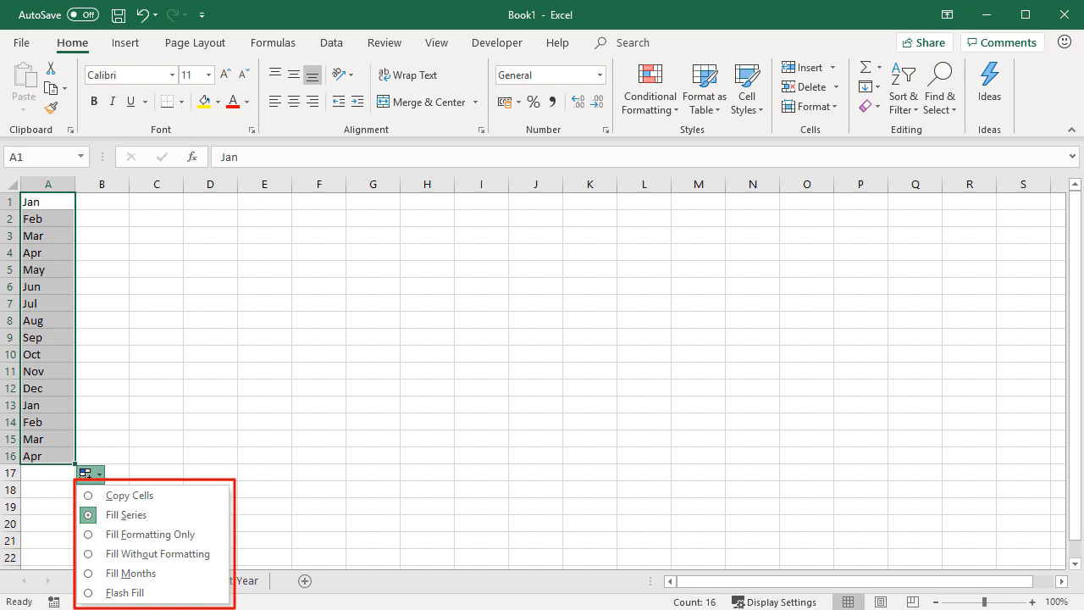
pyautogui.press('Return')
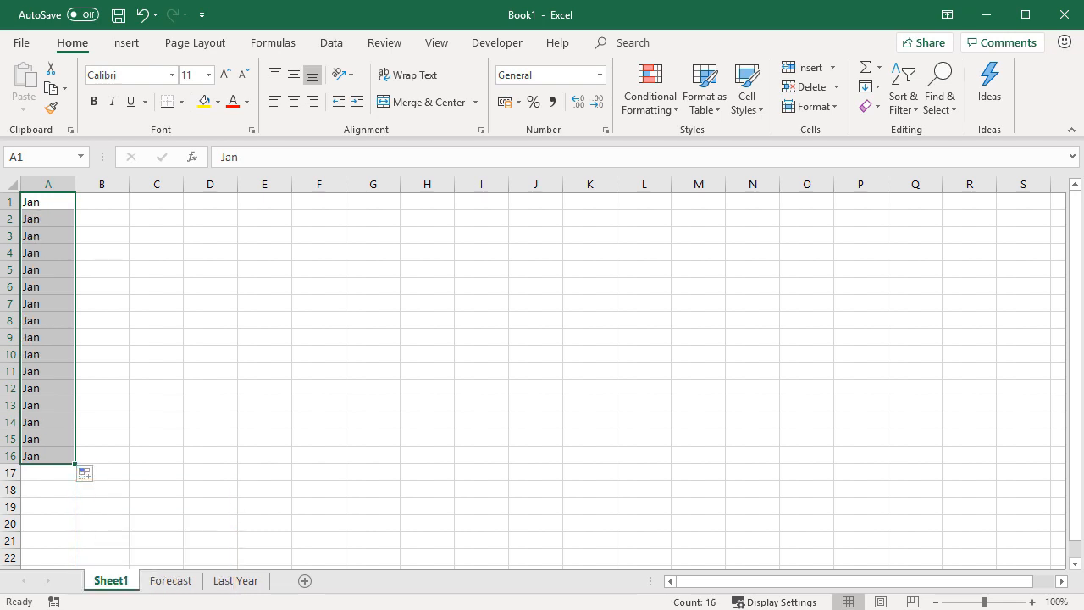
# Enter Tuesday in cell B1 and fill down to B16 with the Fill Weekdays option.
pyautogui.click(101, 202)
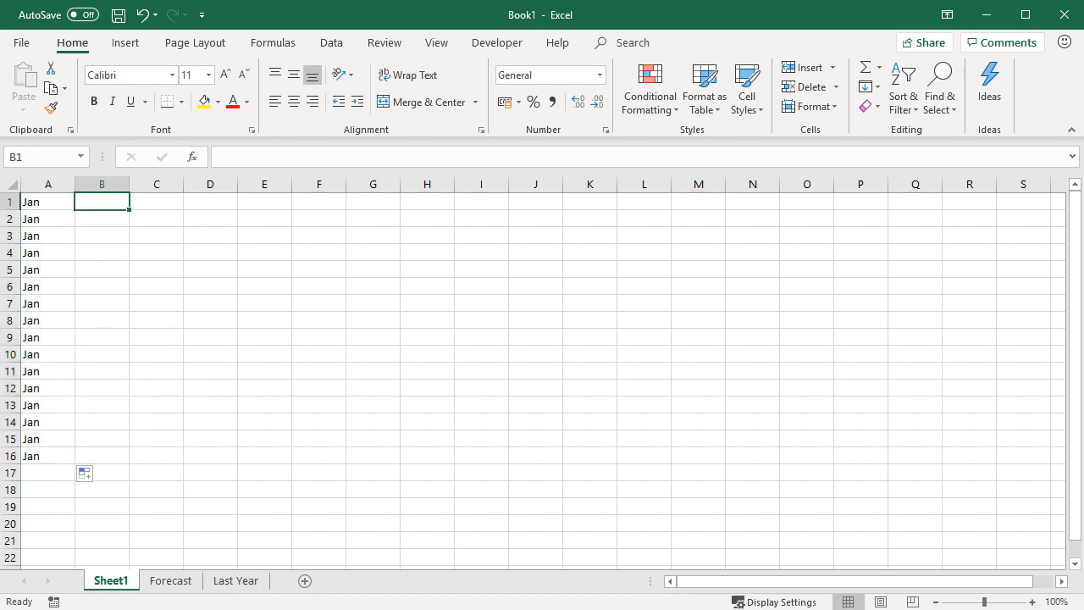
pyautogui.write('Tu')
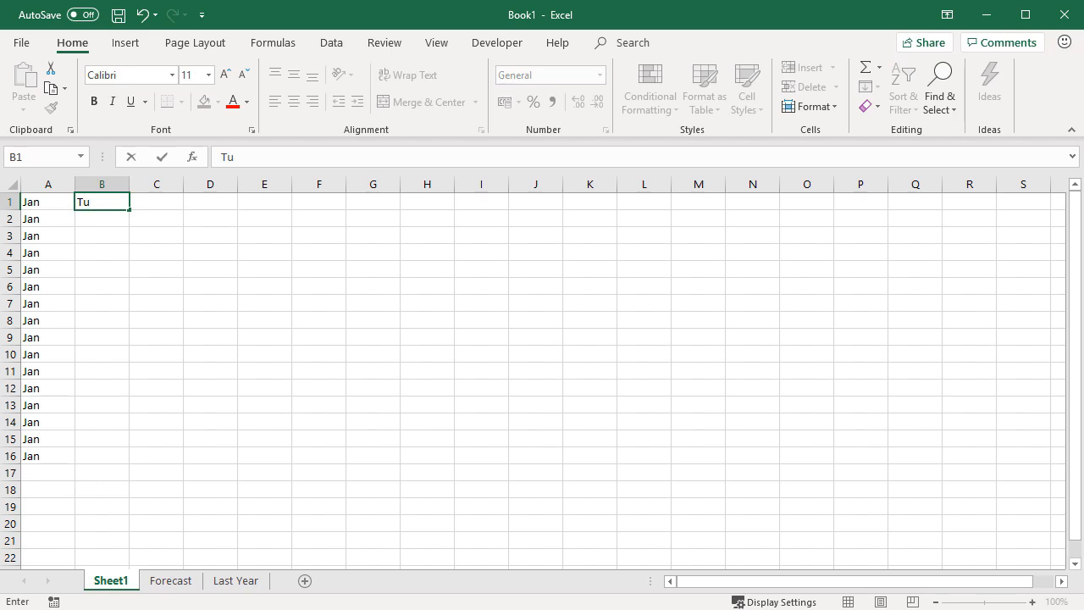
pyautogui.write('esday')
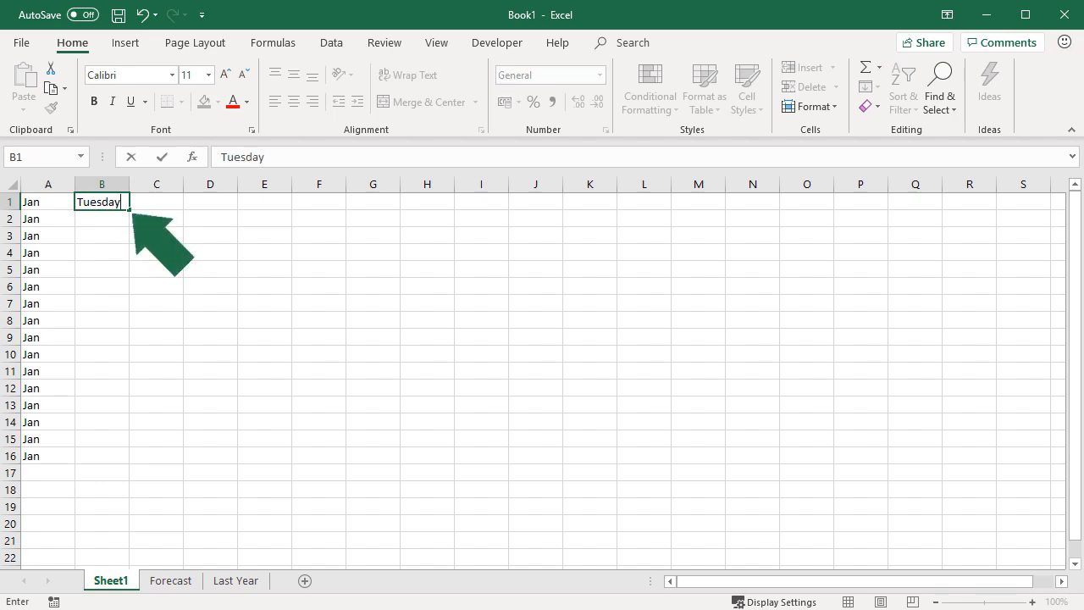
pyautogui.doubleClick(130, 209)
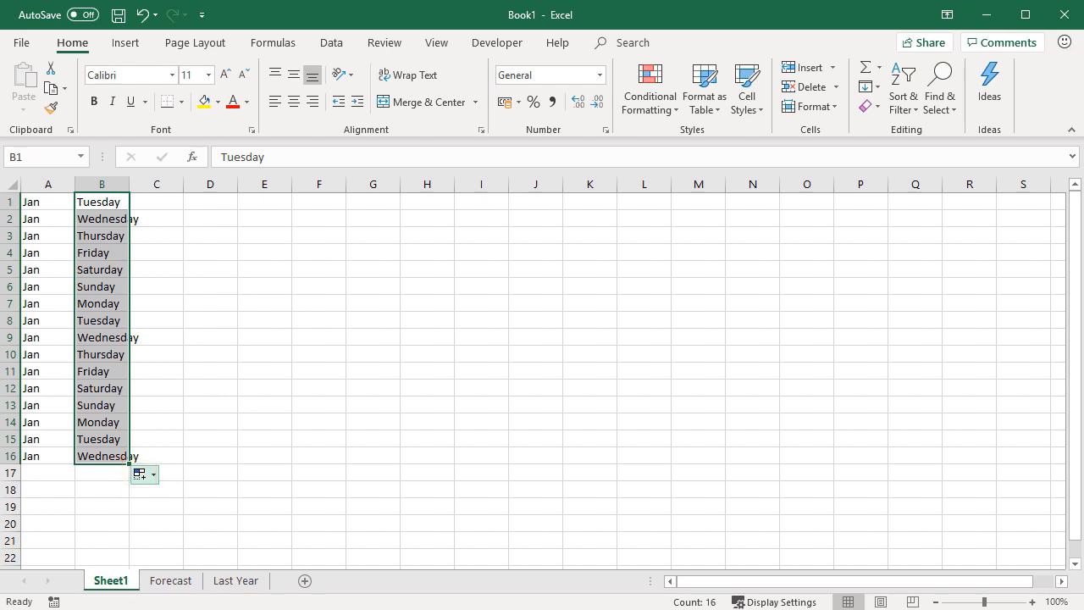
pyautogui.click(143, 474)
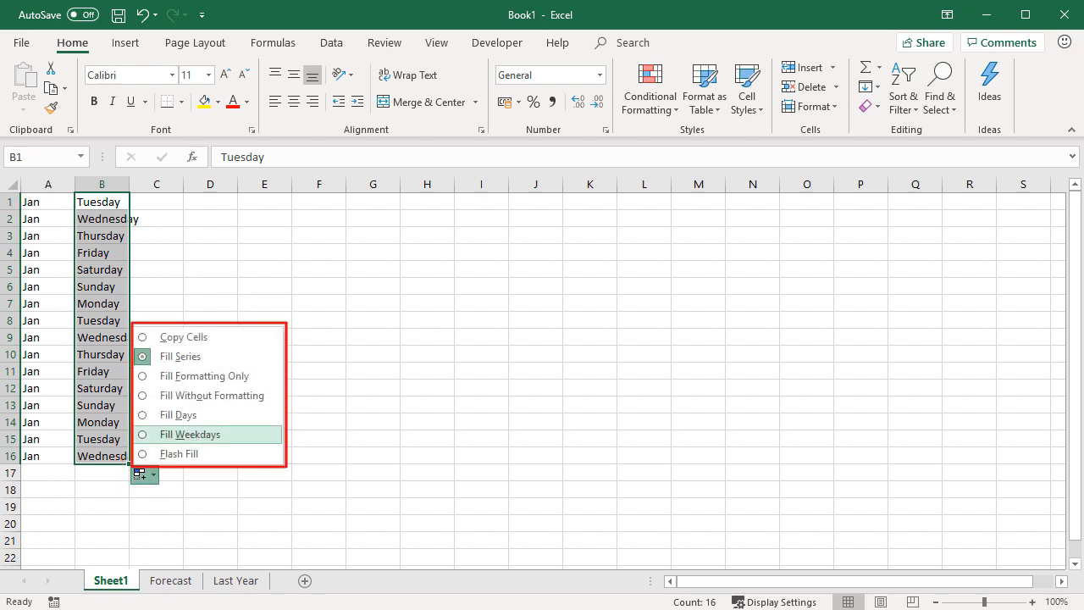
pyautogui.click(190, 434)
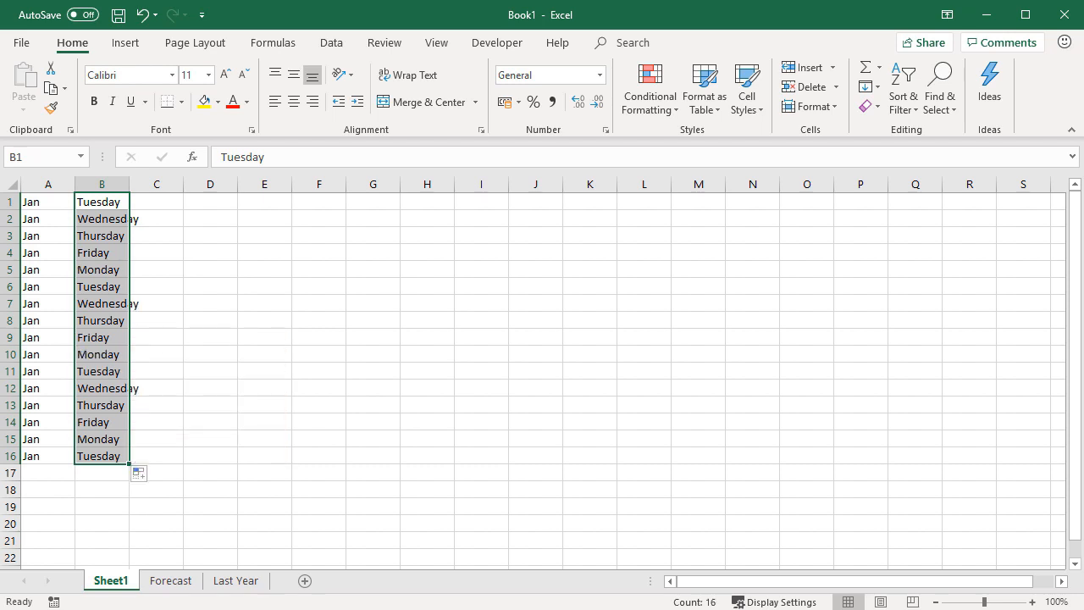
# Enter 1 in cell C1 and fill down to C16 with the Fill Series option.
pyautogui.click(156, 201)
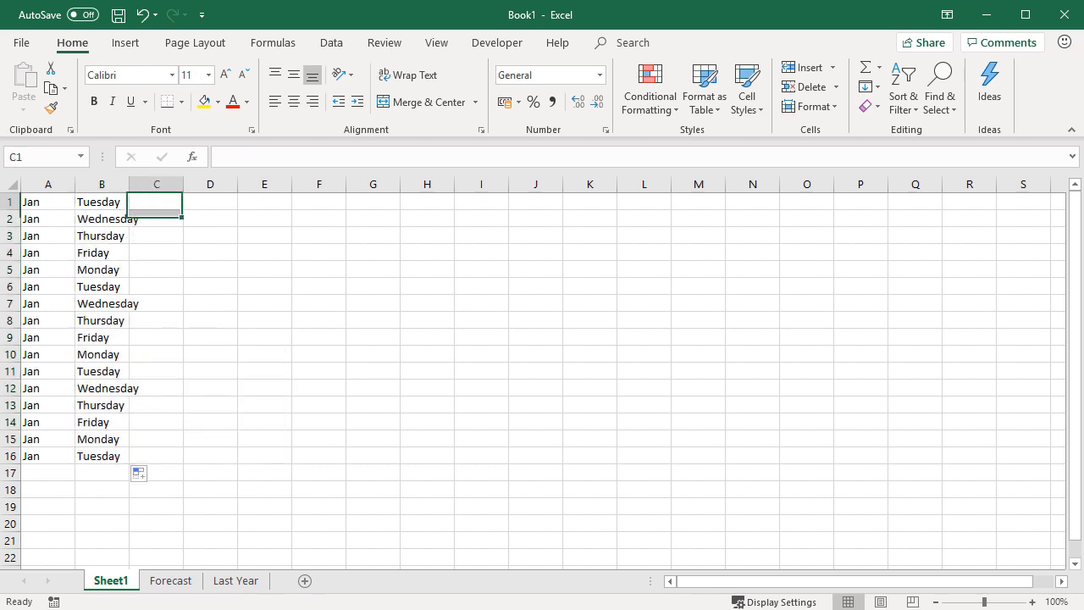
pyautogui.write('1')
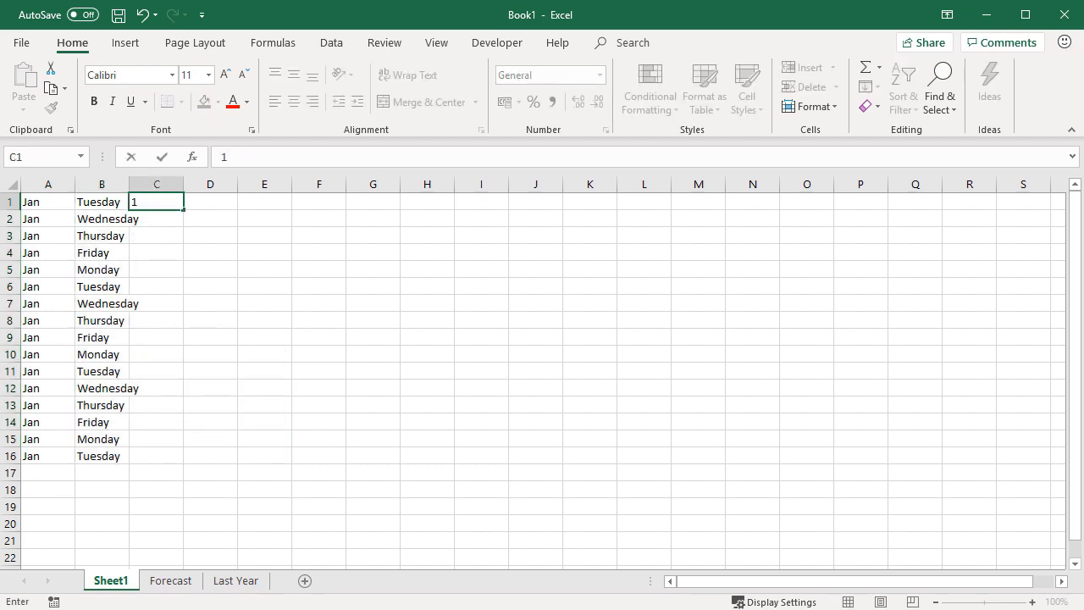
pyautogui.doubleClick(183, 209)
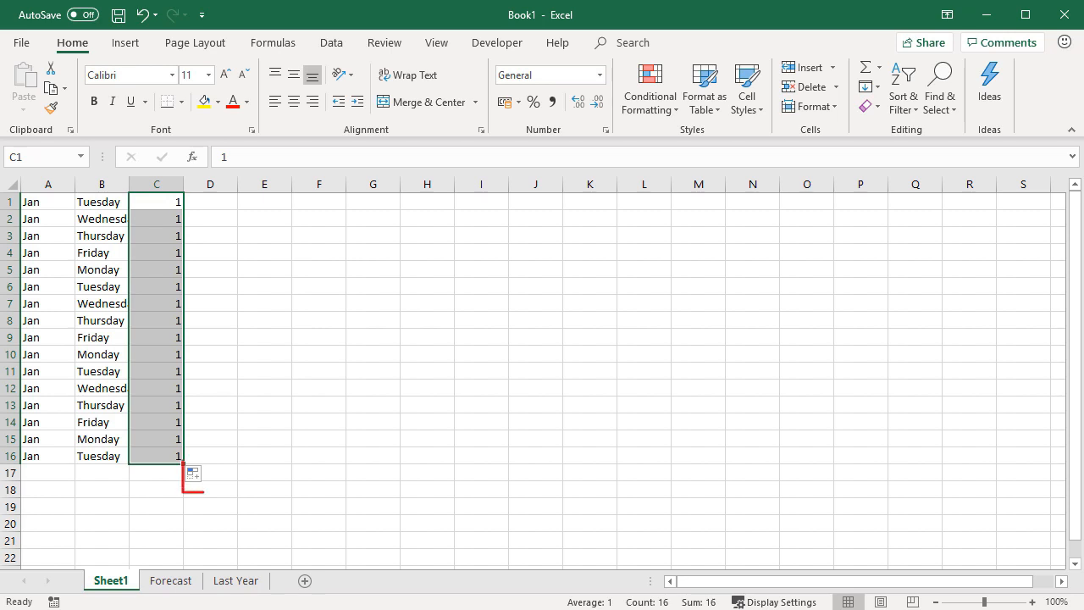
pyautogui.click(198, 474)
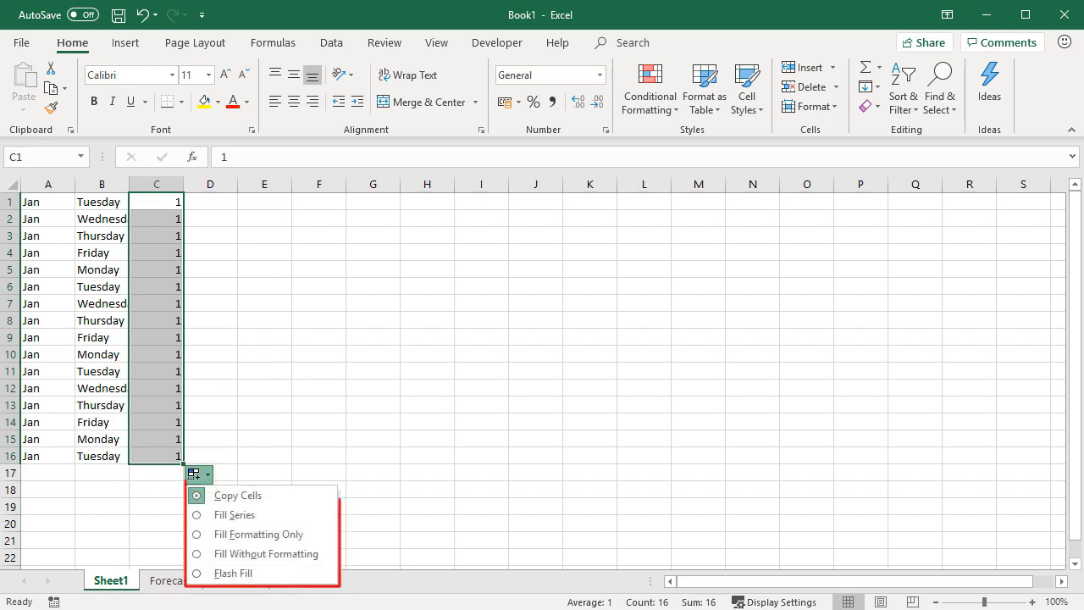
pyautogui.click(234, 514)
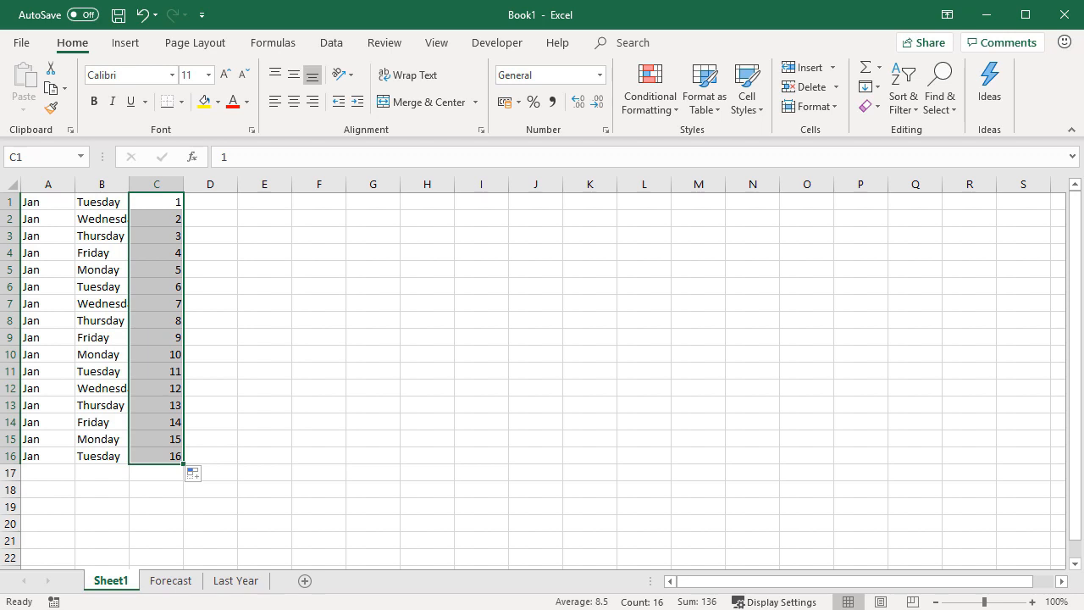
# Enter 1 and 2 in cells D1 and D2 and extend their pattern down to D16.
pyautogui.click(210, 202)
pyautogui.write('1')
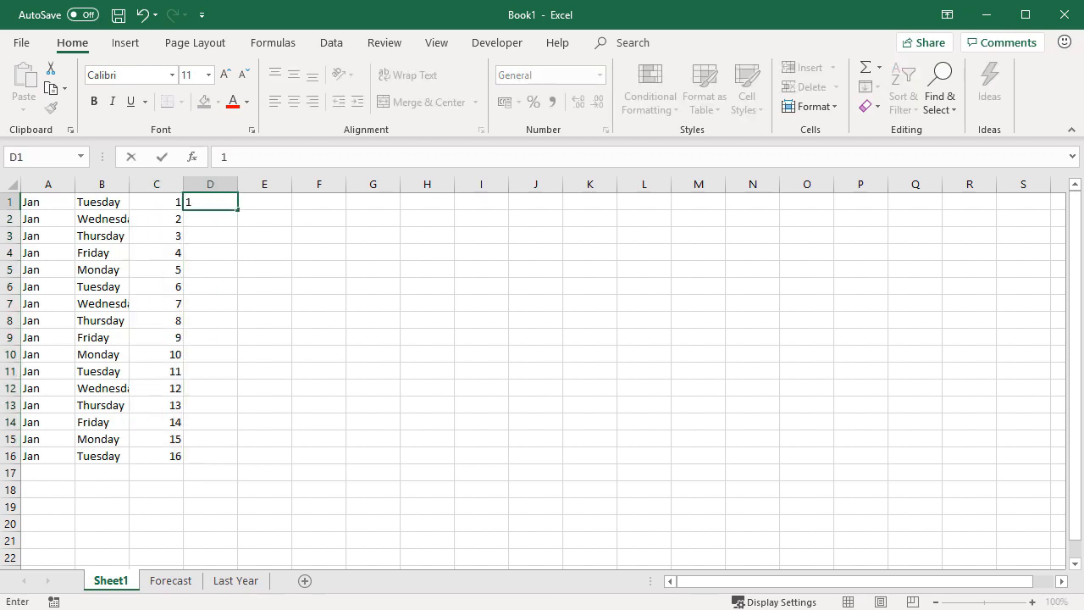
pyautogui.press('Return')
pyautogui.write('2')
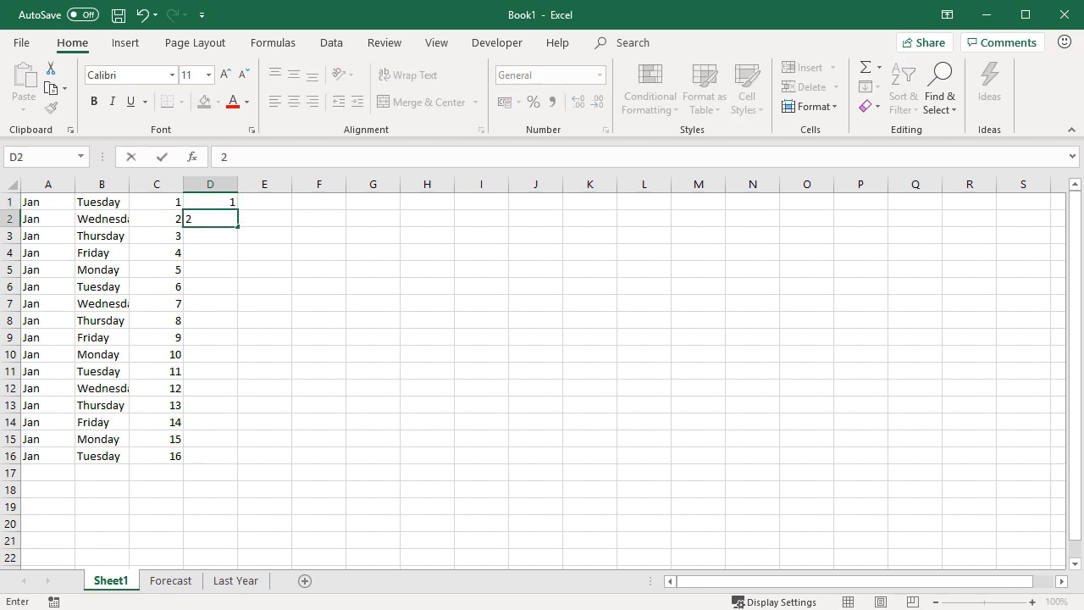
pyautogui.click(210, 202)
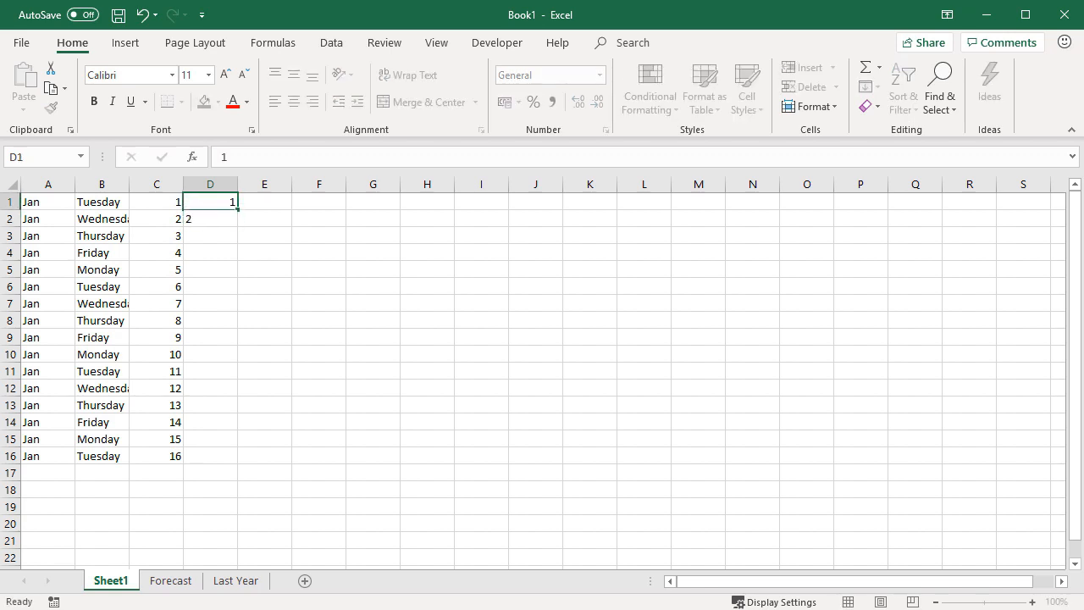
pyautogui.moveTo(210, 202); pyautogui.dragTo(210, 218)
pyautogui.doubleClick(238, 227)
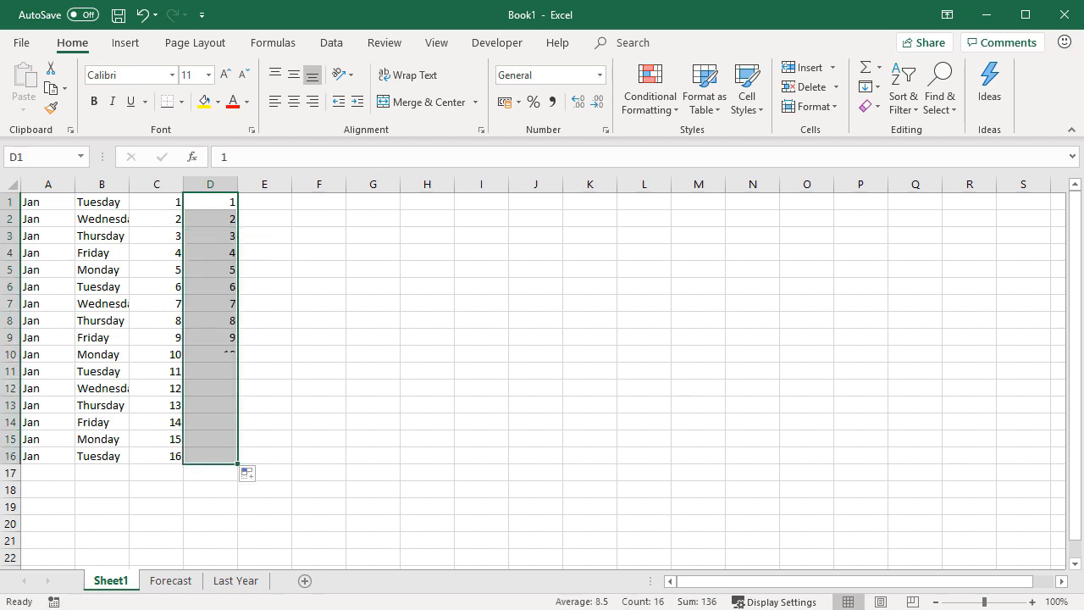
# Enter 10 and 20 in cells E1 and E2 and extend their pattern down to E16.
pyautogui.click(264, 202)
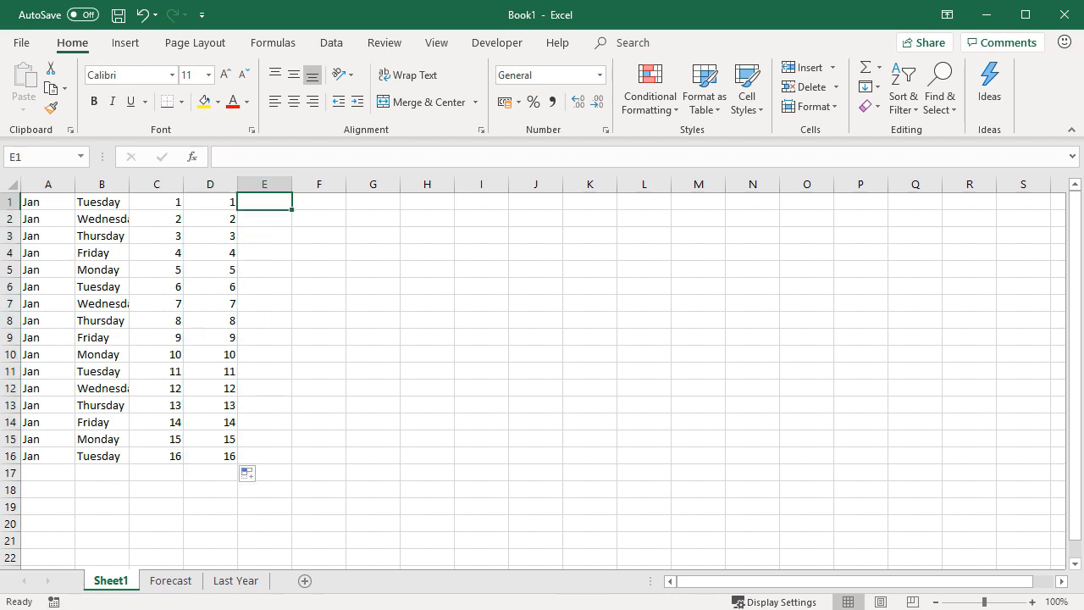
pyautogui.write('10')
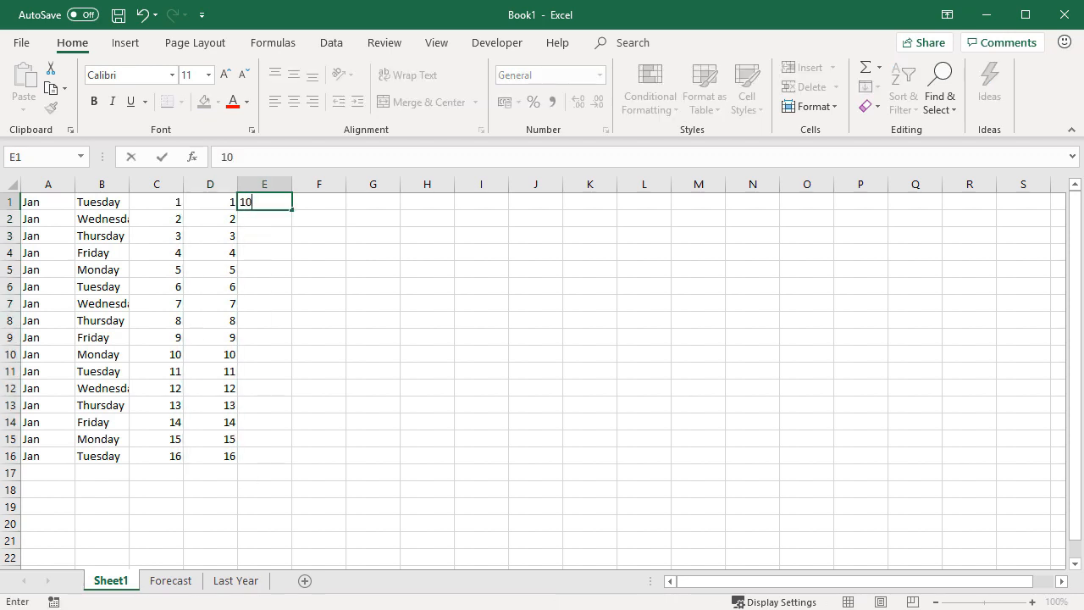
pyautogui.press('Return')
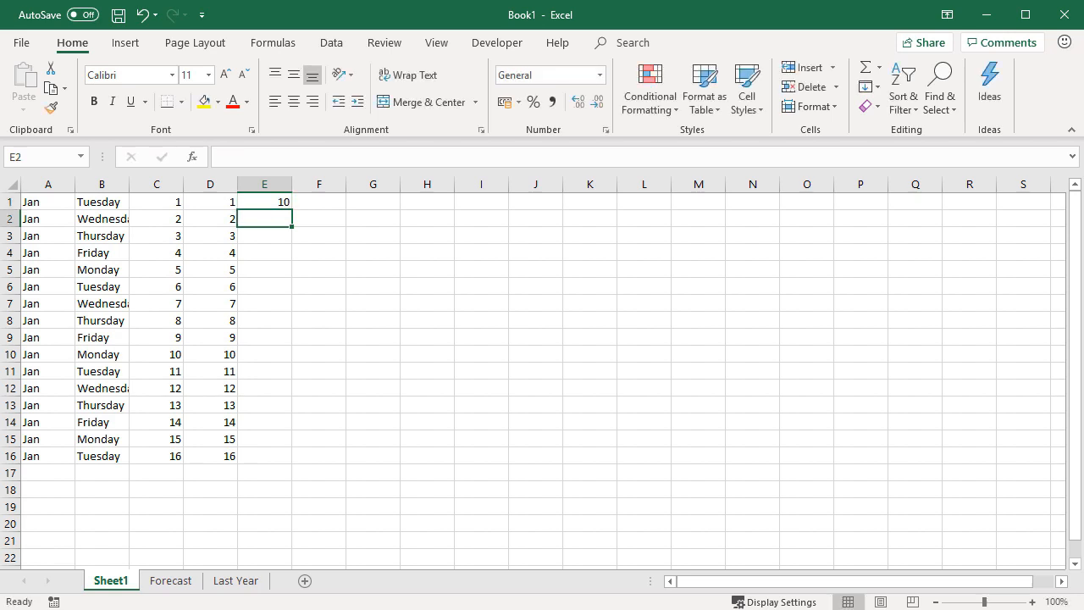
pyautogui.write('20')
pyautogui.click(265, 202)
pyautogui.moveTo(264, 202); pyautogui.dragTo(264, 218)
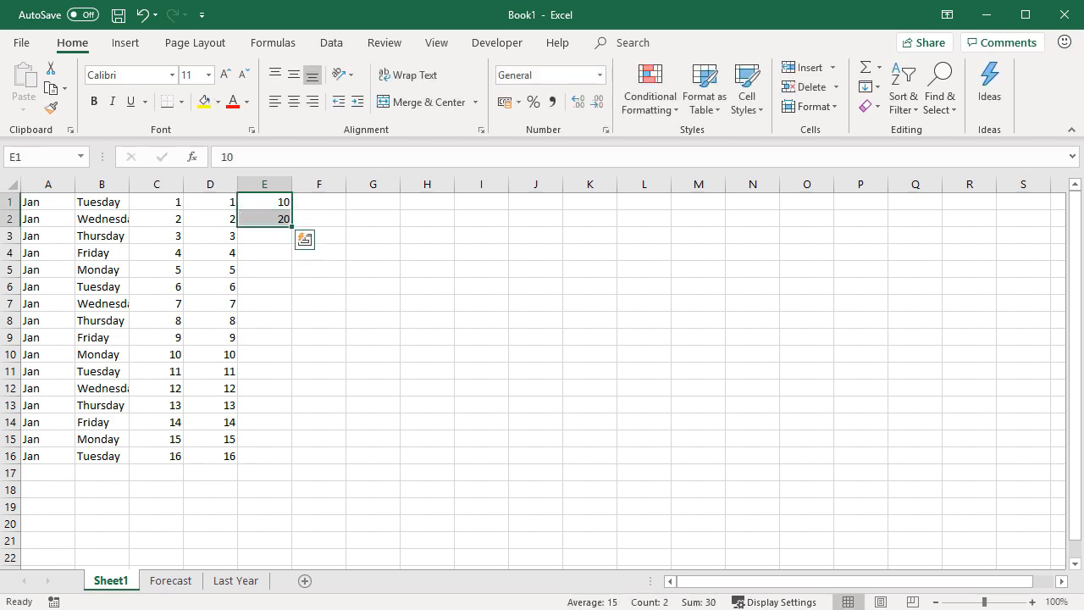
pyautogui.doubleClick(292, 225)
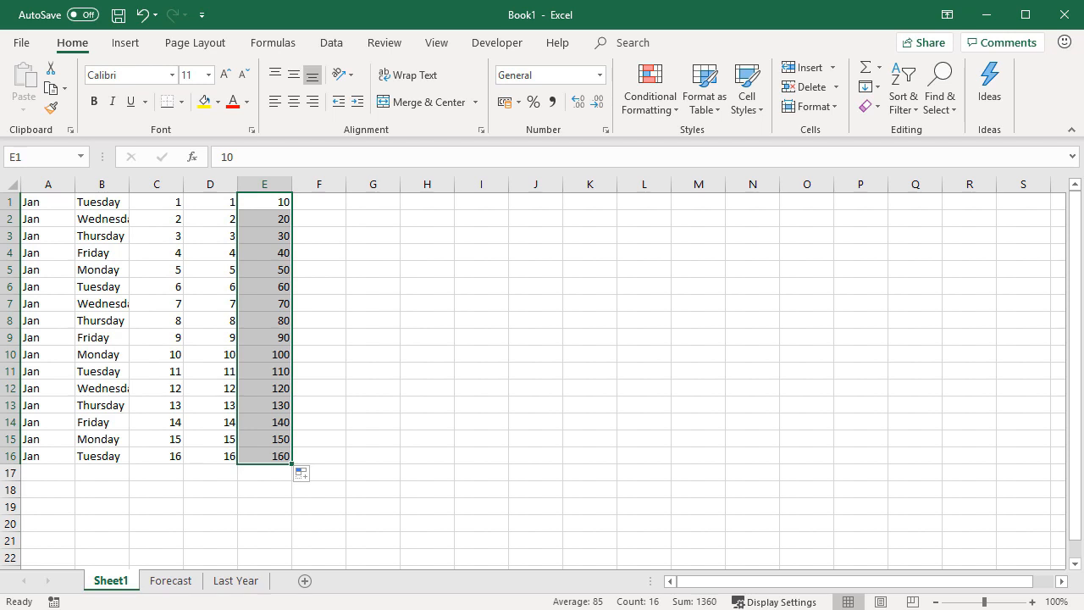
# Enter the date 1/3/2019 in cell F1 and fill down to F16 with the Fill Weekdays option.
pyautogui.click(319, 202)
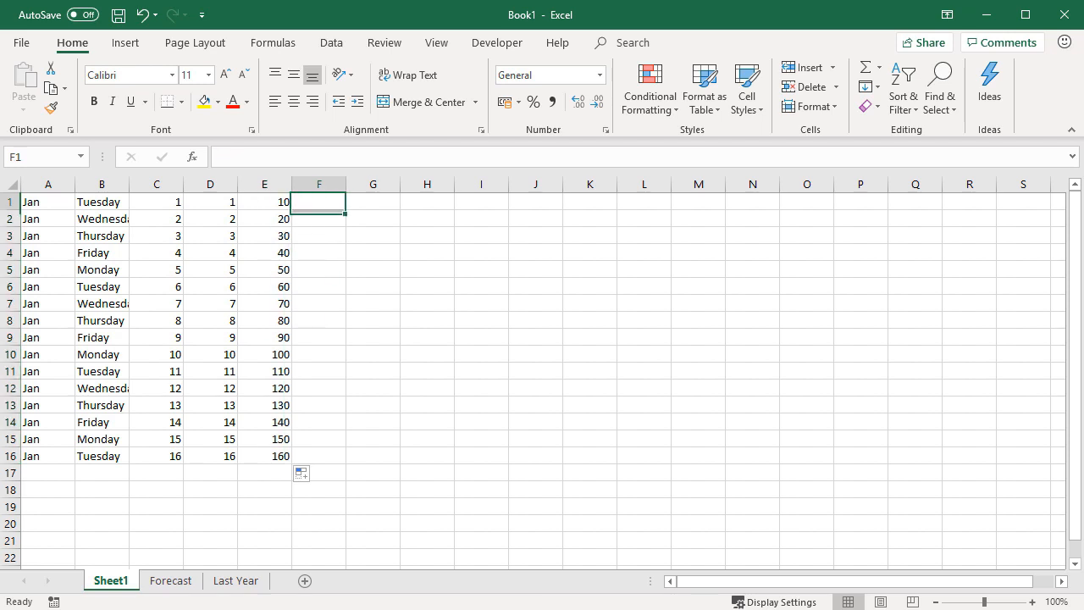
pyautogui.write('1/03/2019')
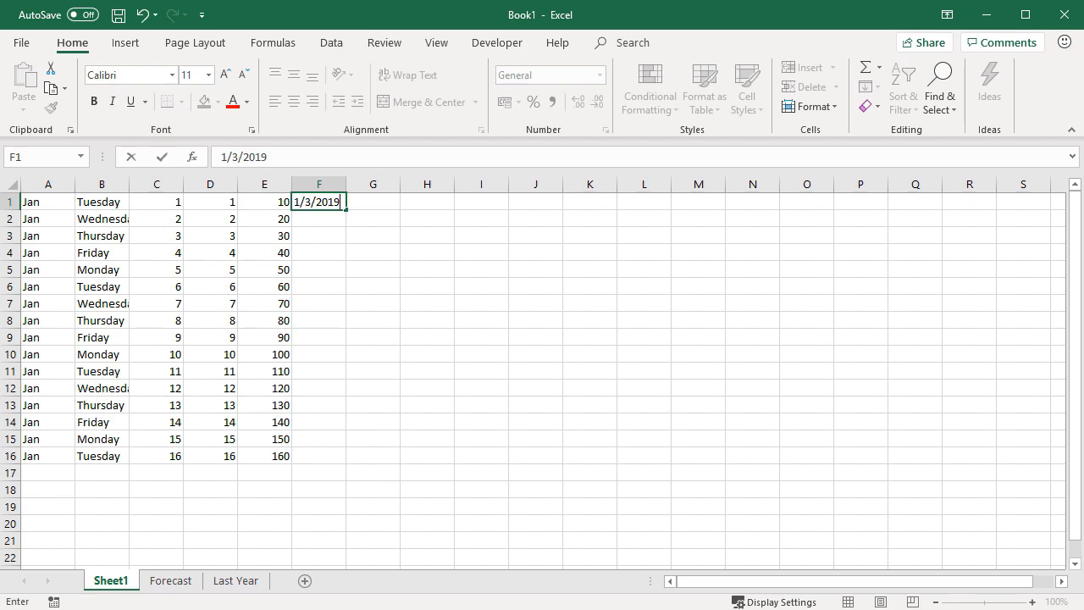
pyautogui.hotkey('ctrl', 'Return')
pyautogui.doubleClick(356, 210)
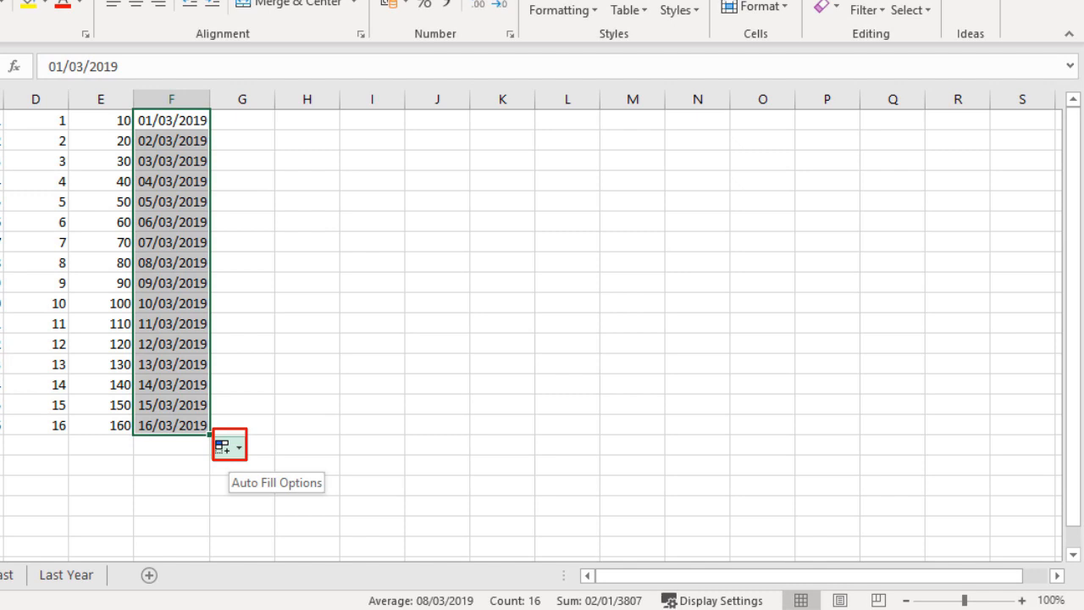
pyautogui.click(229, 447)
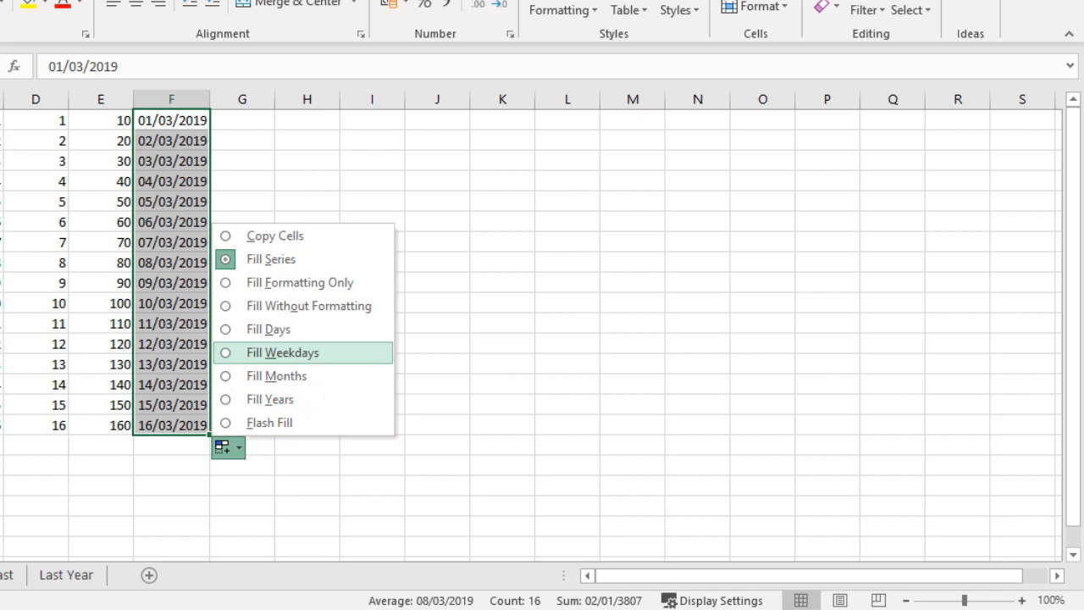
pyautogui.click(282, 352)
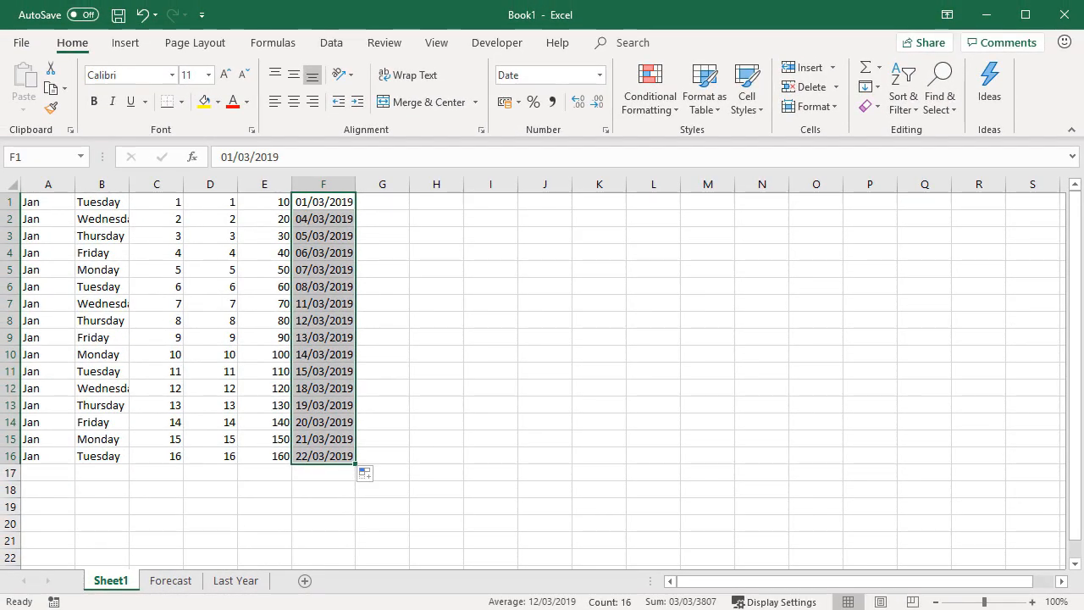
# Enter the date 1/3/2019 in cell G1 and copy it through G16 with the Fill Down command.
pyautogui.click(382, 201)
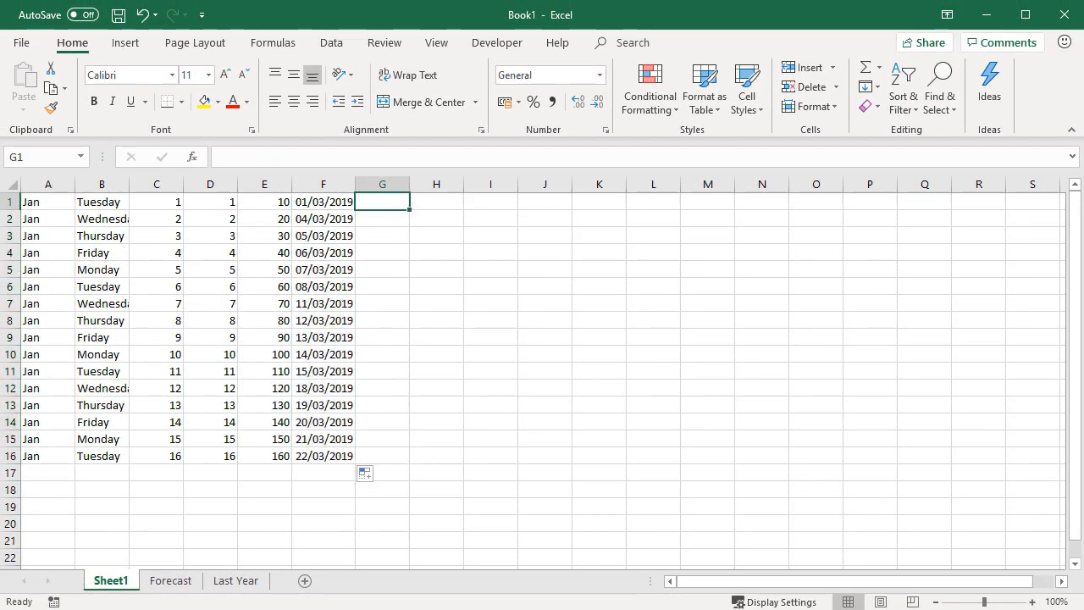
pyautogui.write('1/3/2019')
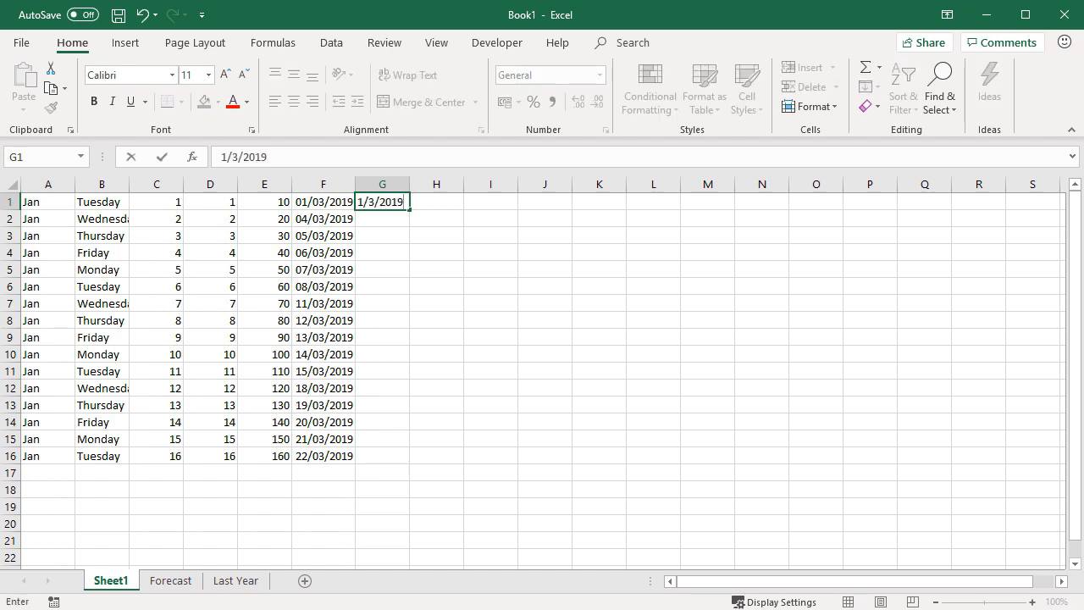
pyautogui.press('Return')
pyautogui.moveTo(387, 201); pyautogui.dragTo(388, 456)
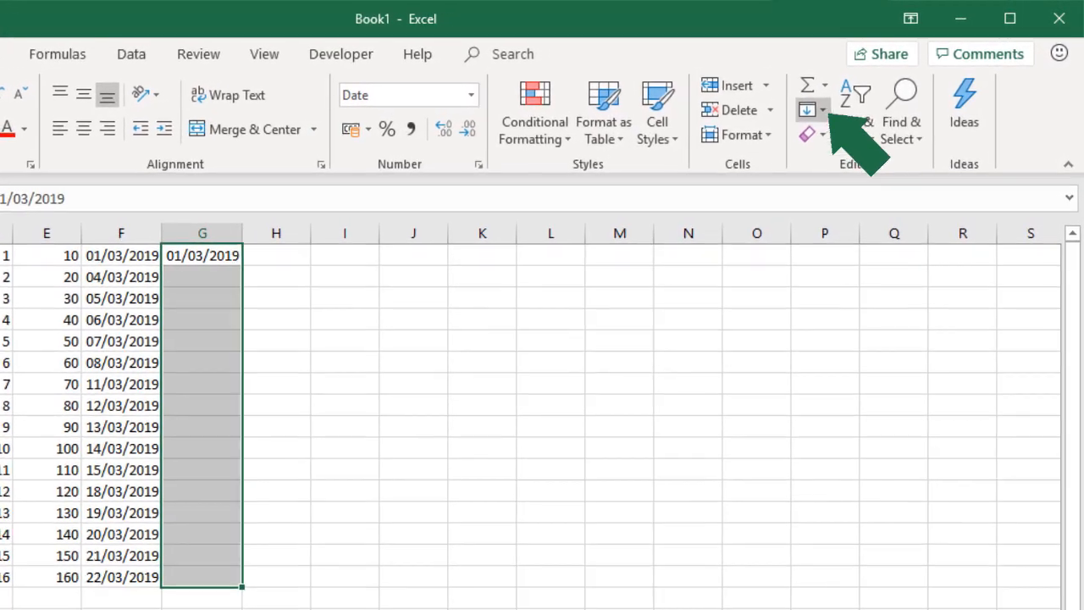
pyautogui.click(869, 88)
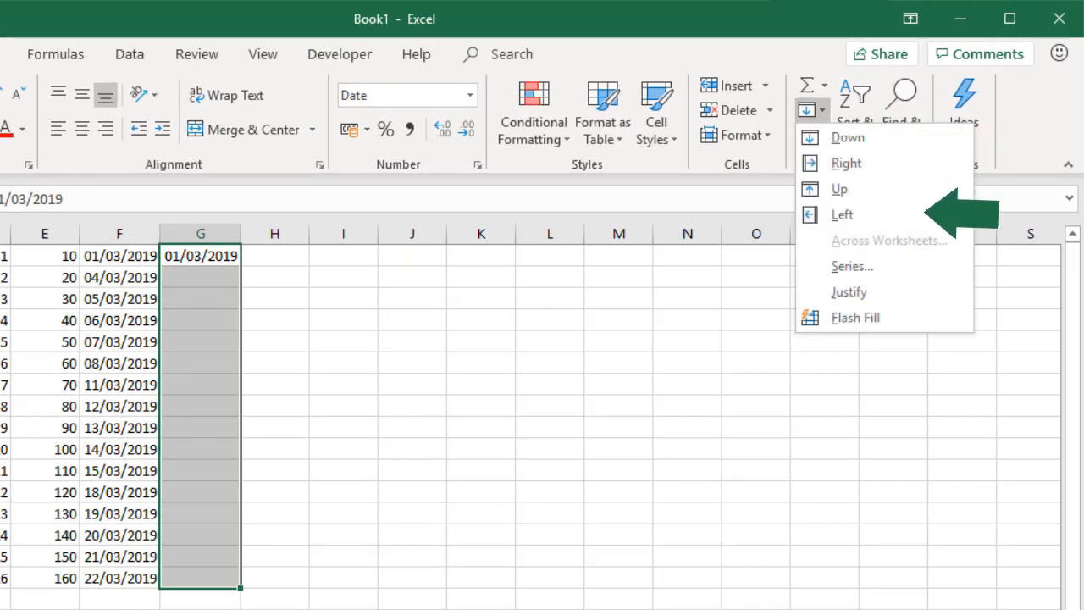
pyautogui.press('Return')
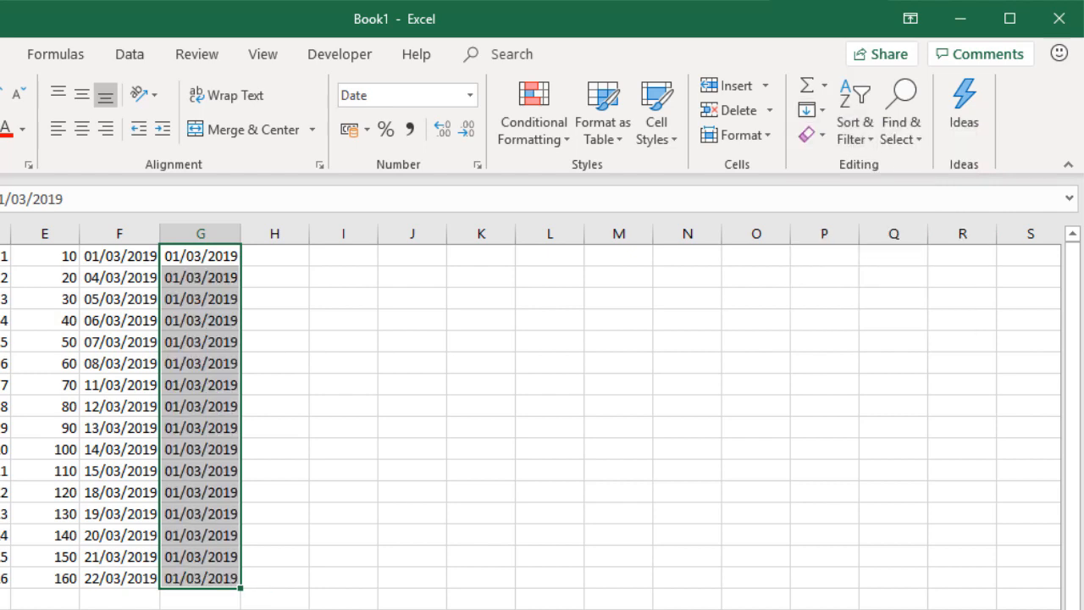
# Copy the date from cell G1 into H1 and autofit the width of column H.
pyautogui.click(201, 256)
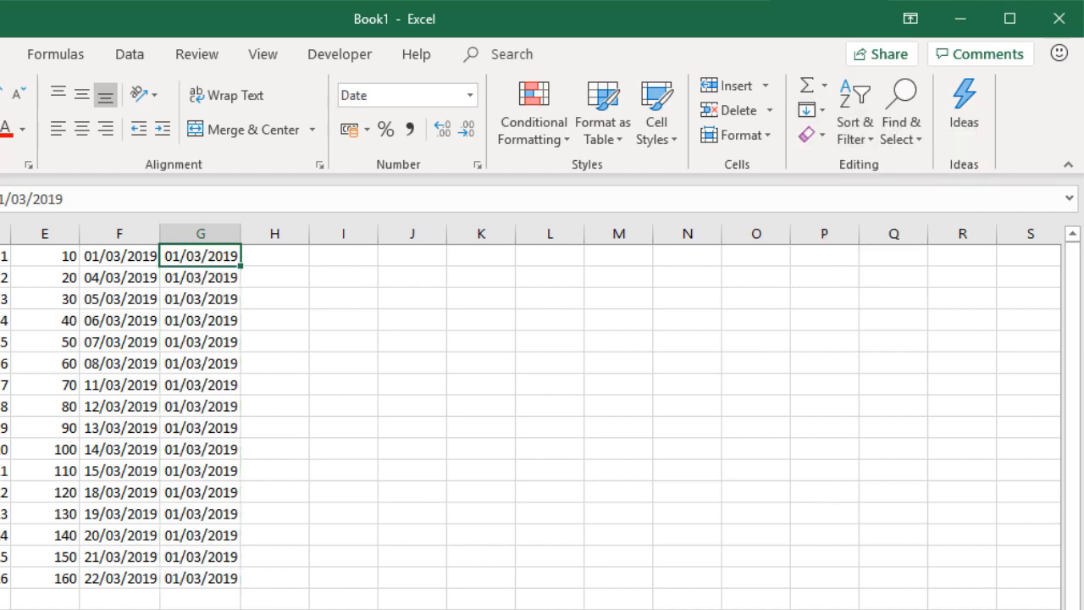
pyautogui.hotkey('ctrl', 'c')
pyautogui.click(274, 255)
pyautogui.hotkey('ctrl', 'v')
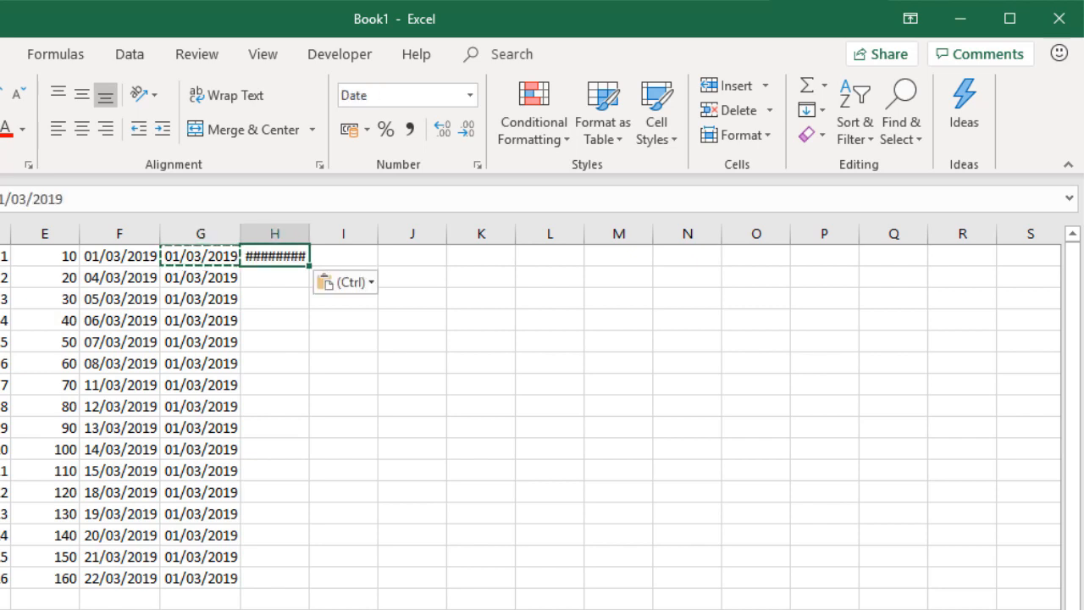
pyautogui.doubleClick(309, 234)
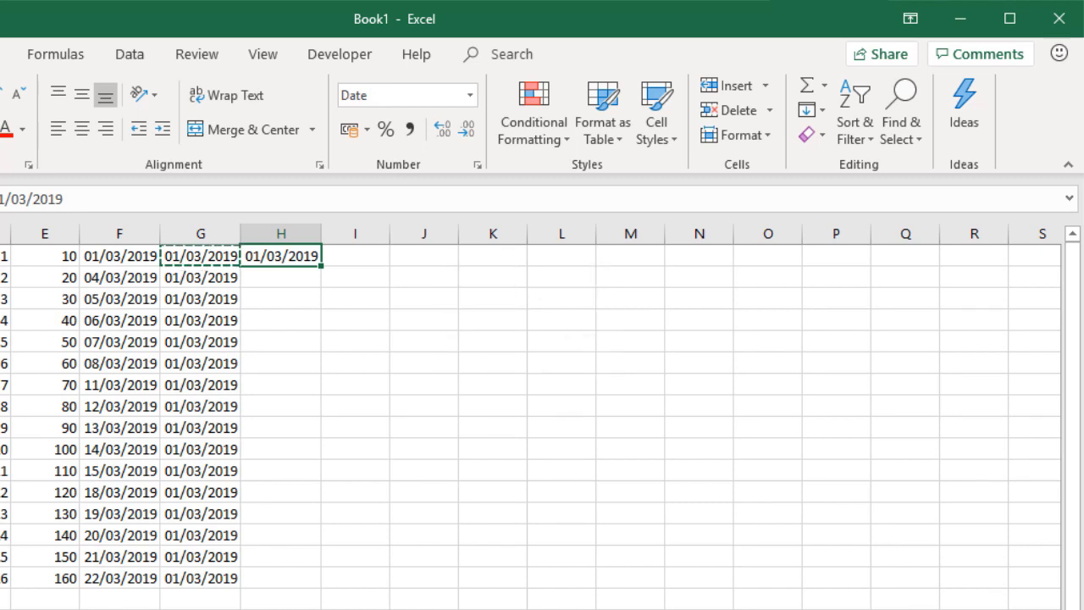
# Enter the date 8/3/2019 in cell H2 and extend the weekly pattern of H1:H2 down to H16.
pyautogui.click(281, 278)
pyautogui.write('8/3/2019')
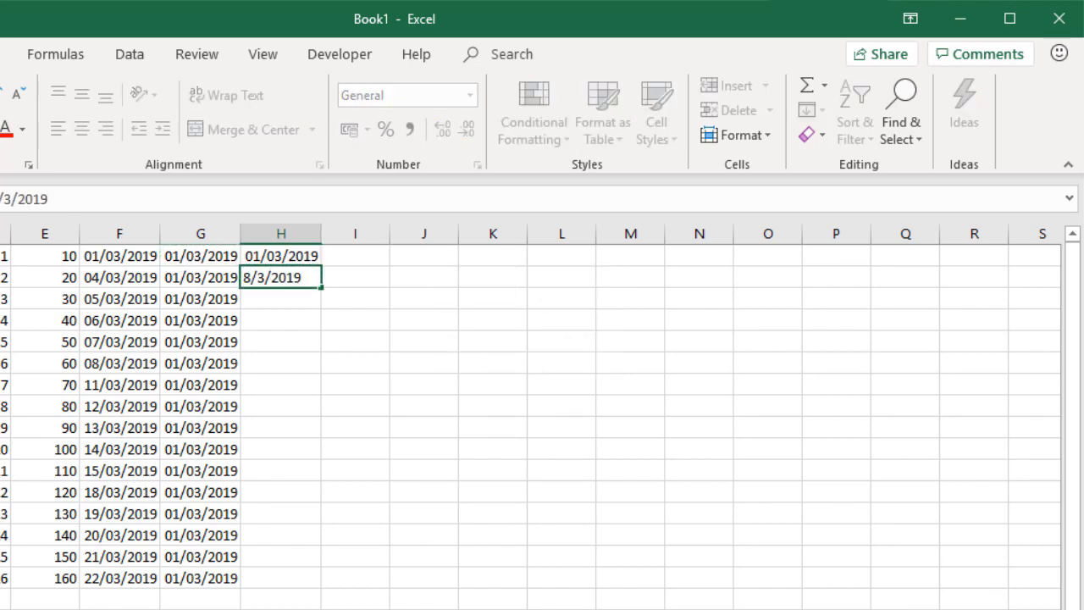
pyautogui.press('Return')
pyautogui.moveTo(281, 256); pyautogui.dragTo(281, 279)
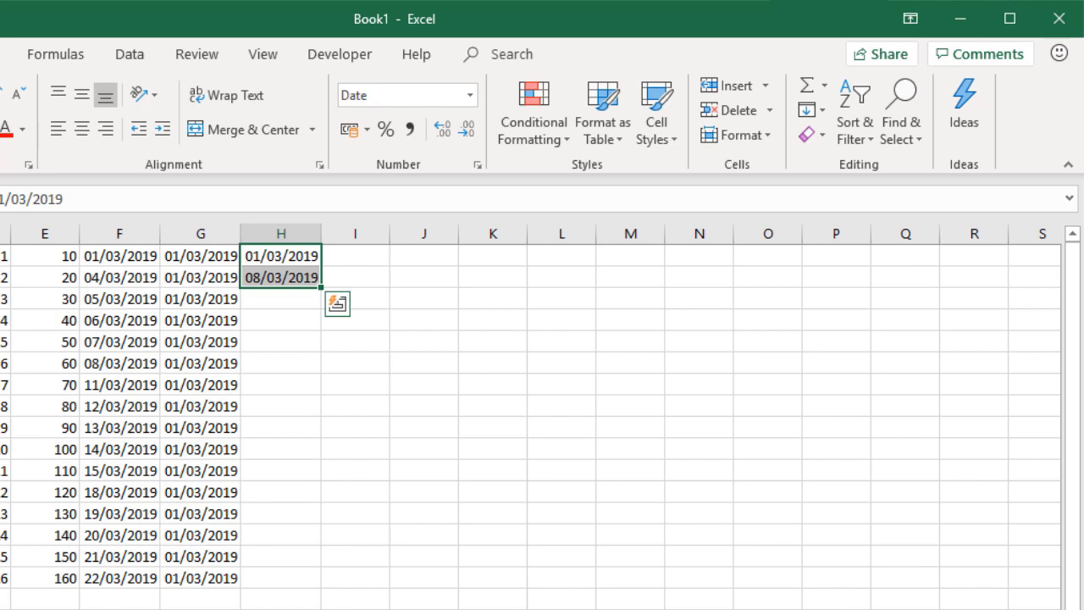
pyautogui.doubleClick(321, 288)
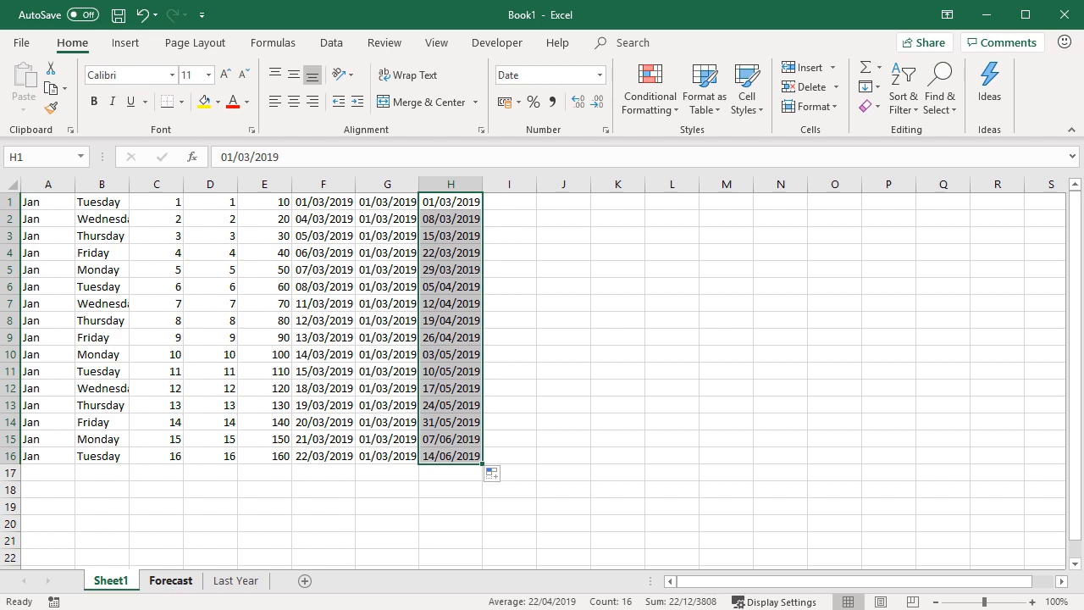
# On the Forecast sheet, fill the Totals formula in B10 across to M10 and the one in N4 down to N10.
pyautogui.click(170, 581)
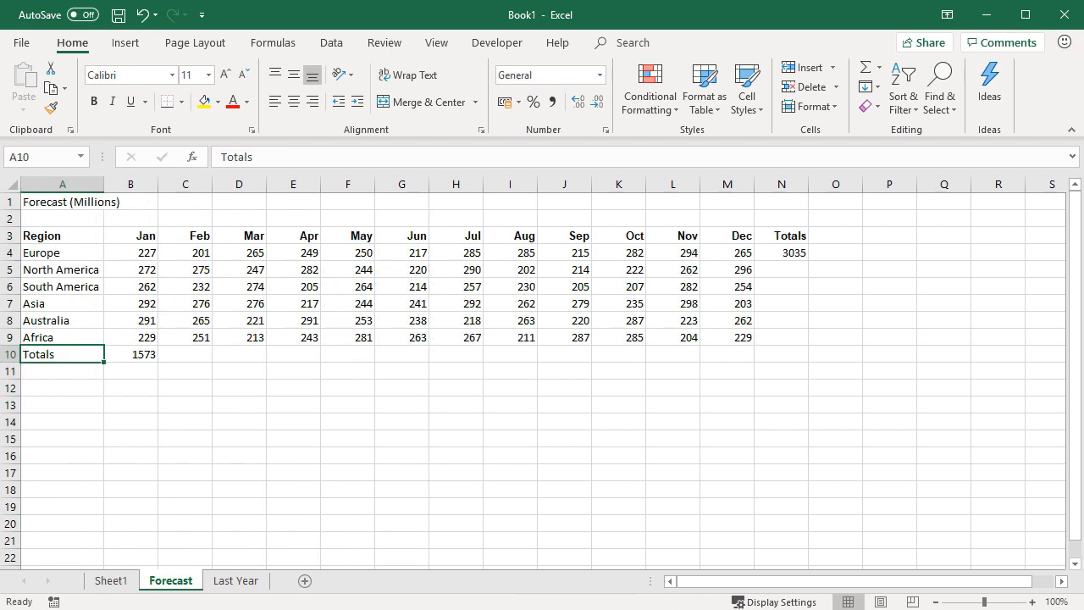
pyautogui.click(130, 354)
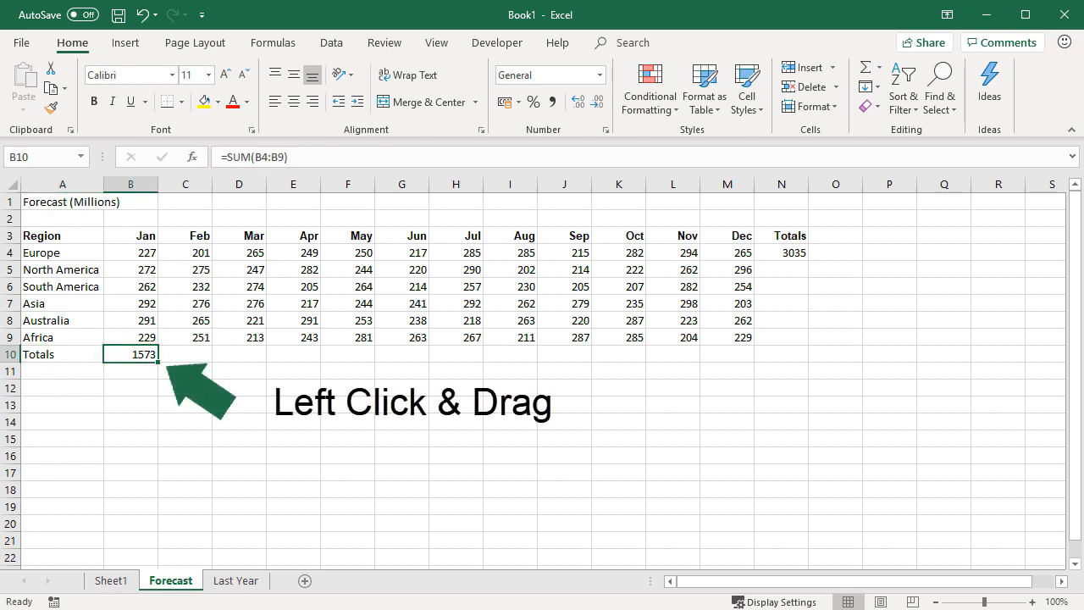
pyautogui.moveTo(157, 362); pyautogui.dragTo(737, 356)
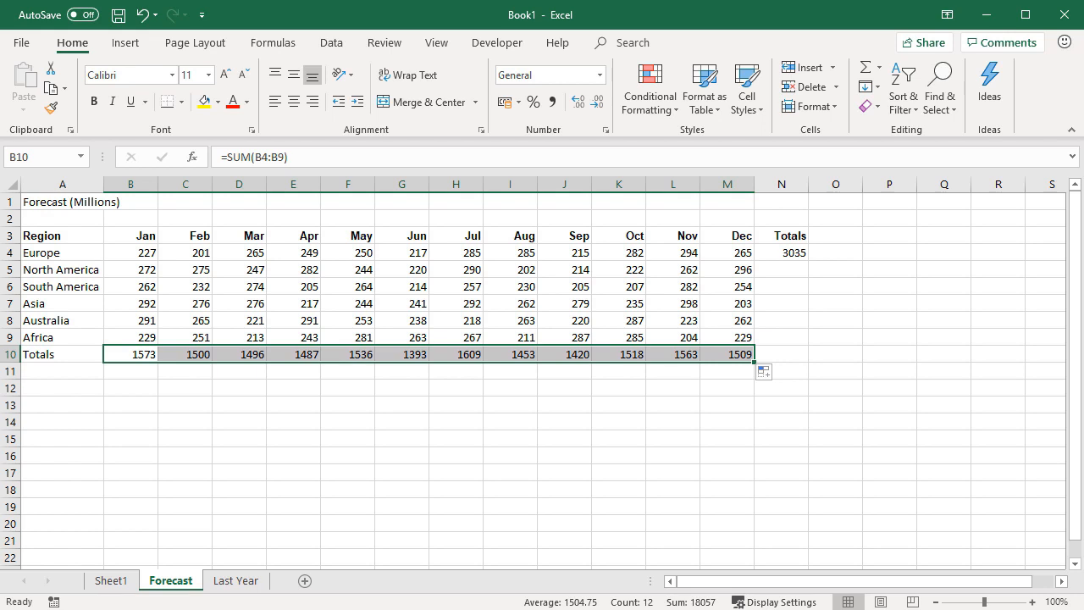
pyautogui.click(782, 252)
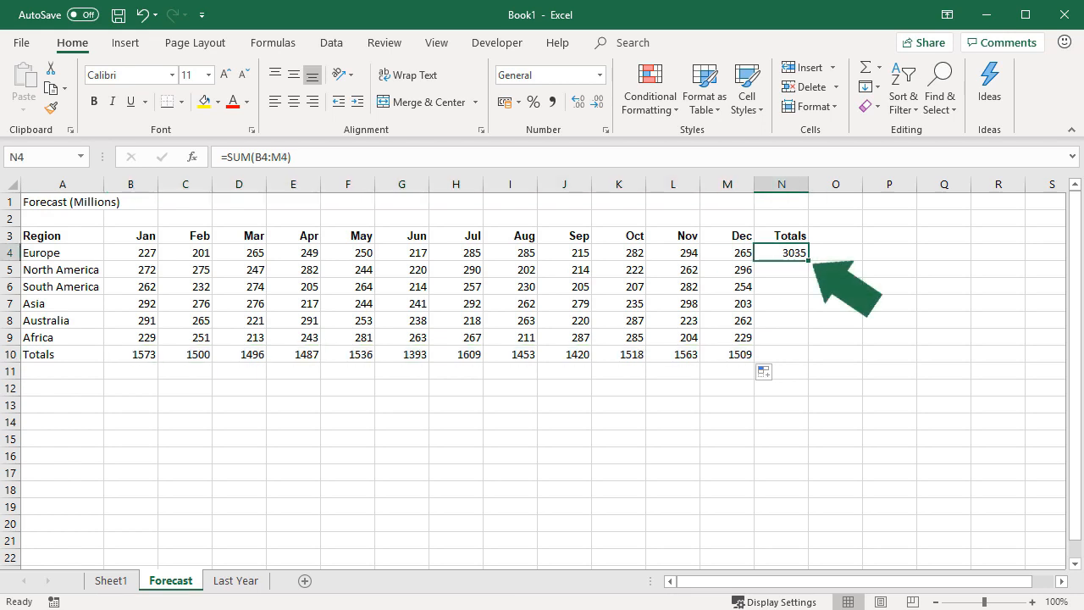
pyautogui.moveTo(809, 260); pyautogui.dragTo(782, 361)
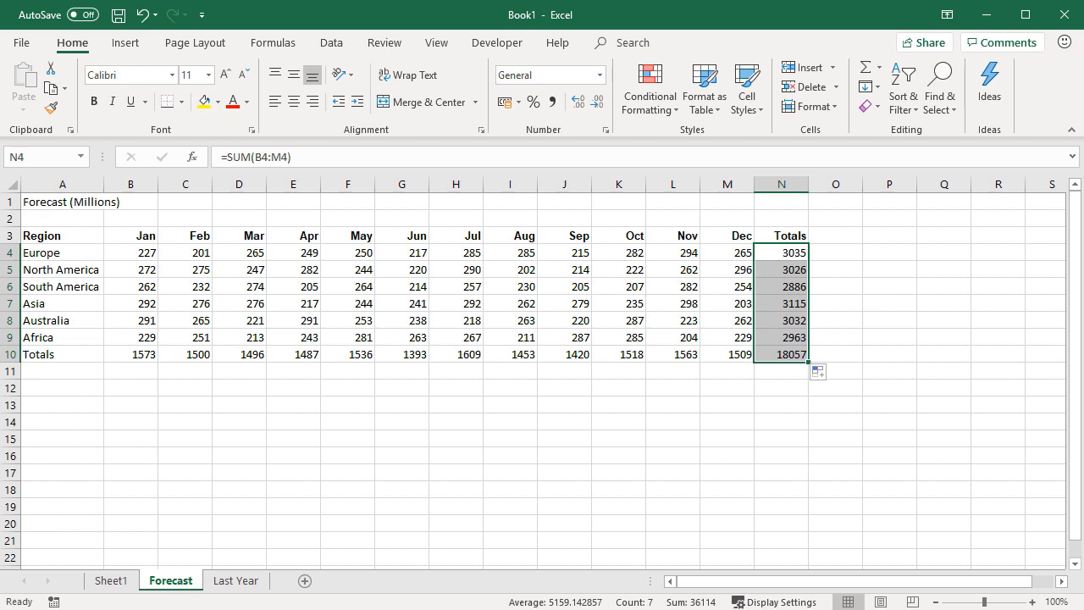